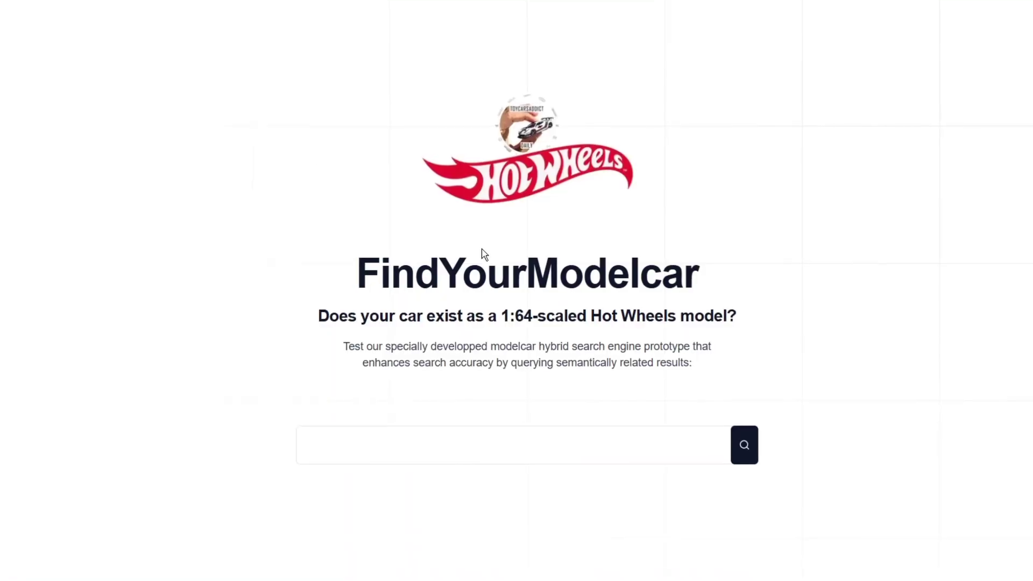
Step: Search FindYourModelcar for the phrase 'Lets test it out'
drag(349, 278, 709, 274)
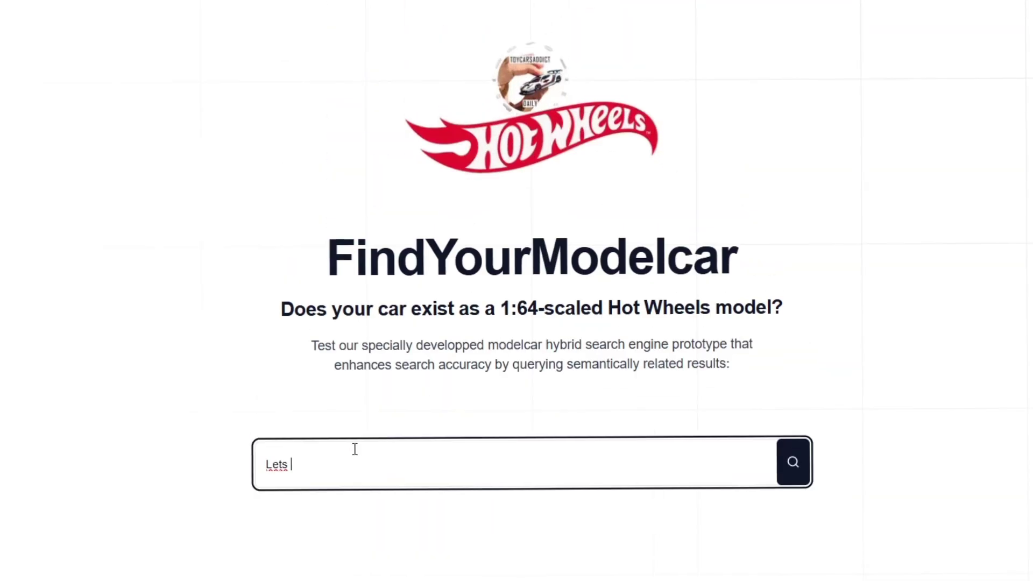
text(test )
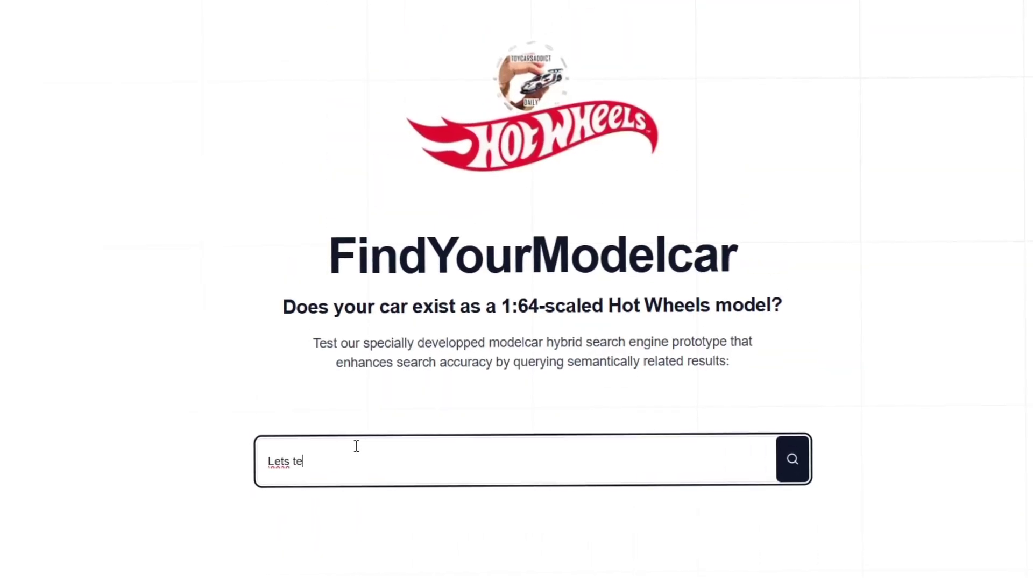
text(it out)
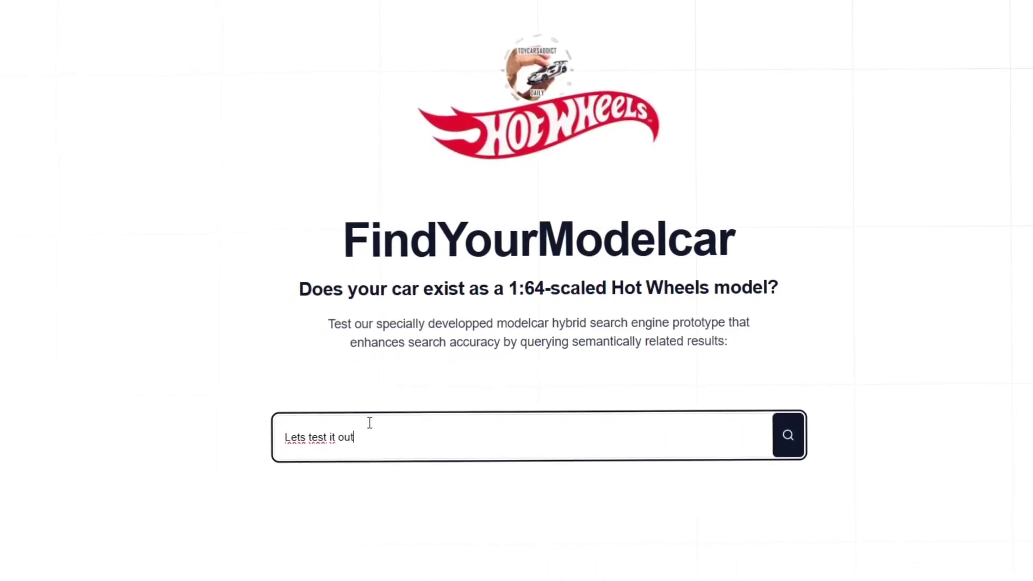
click(788, 428)
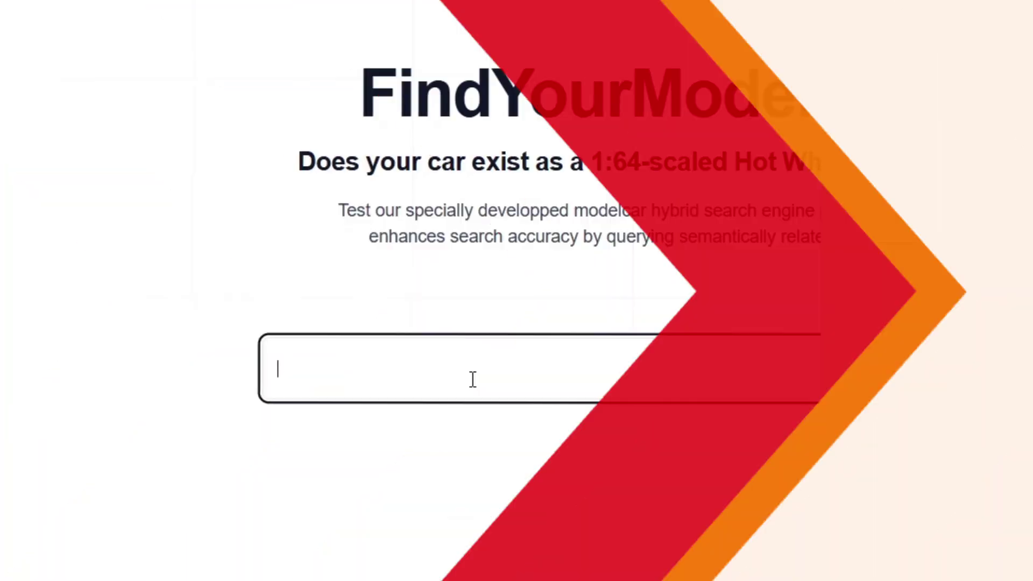
Step: Run a search for 'Ferrari' and then submit the newly entered phrase
text(Ferrari)
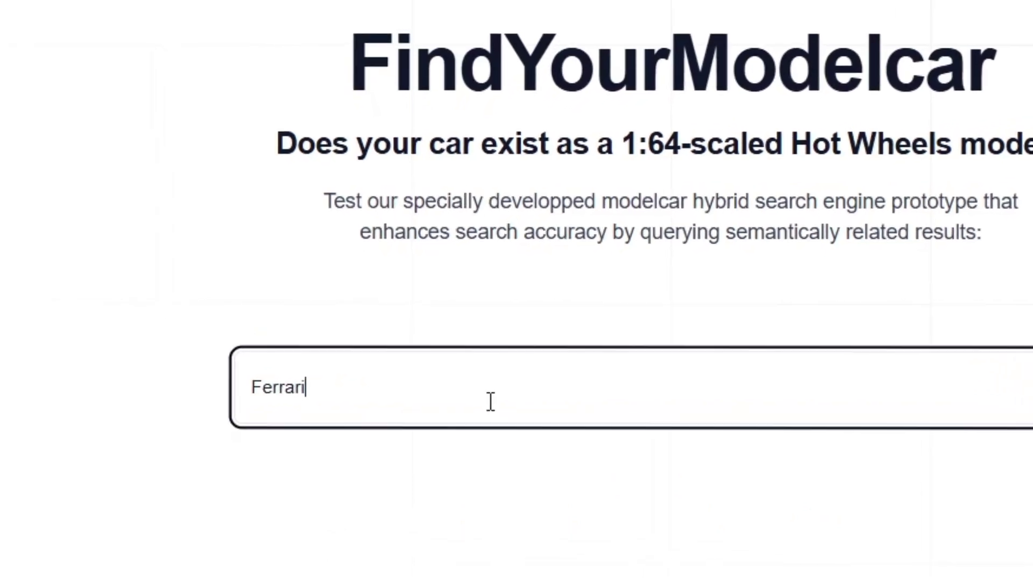
key(Return)
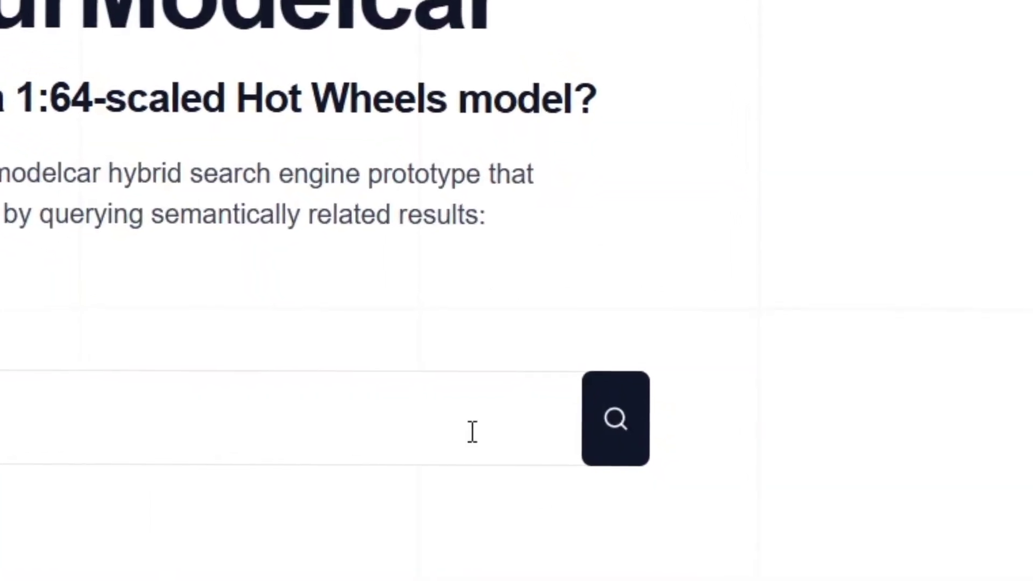
text(ets test it out)
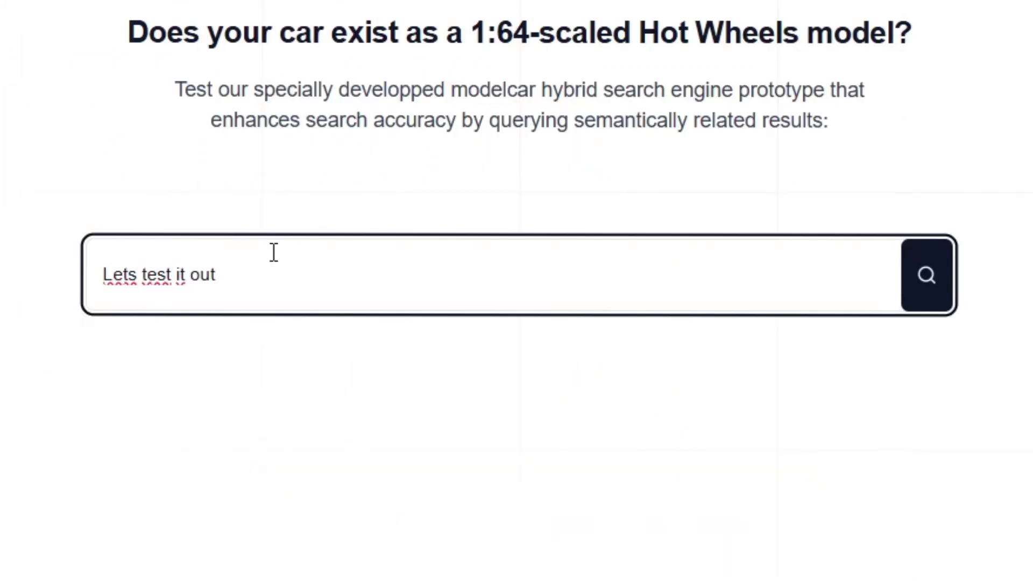
click(930, 275)
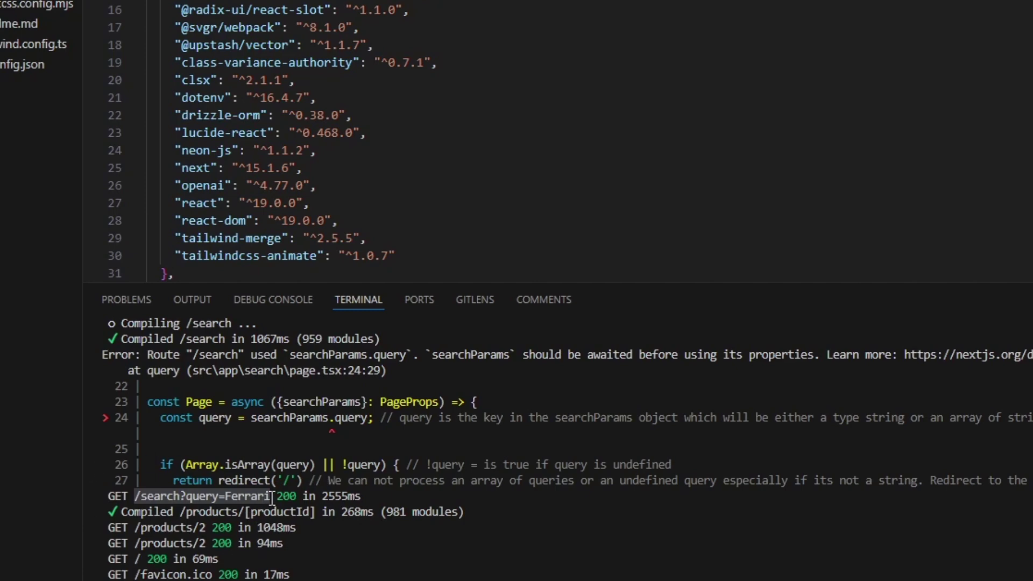
Step: After checking the logged Ferrari request, search for 'Ferrari F40'
text(rrari F40)
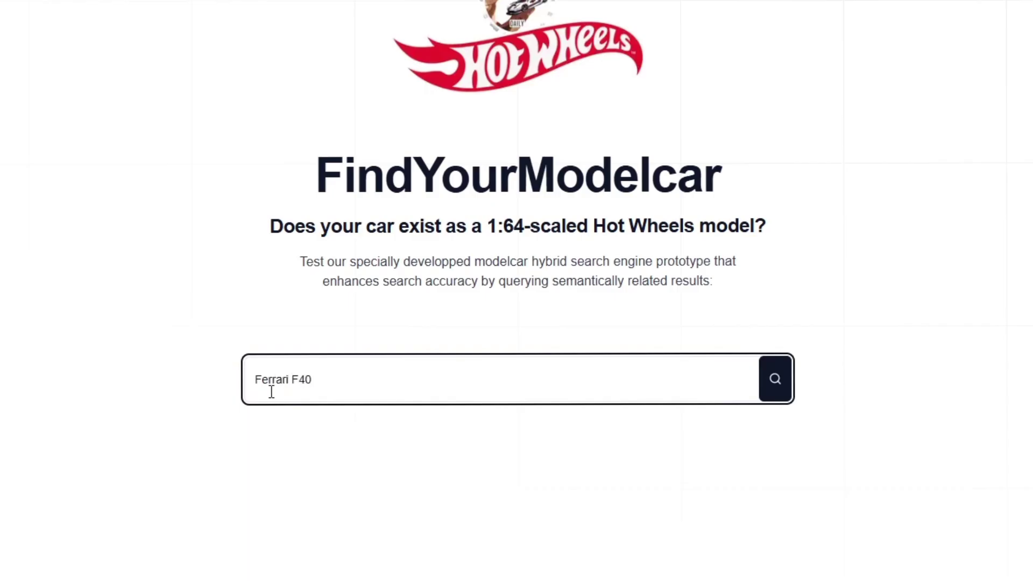
key(Return)
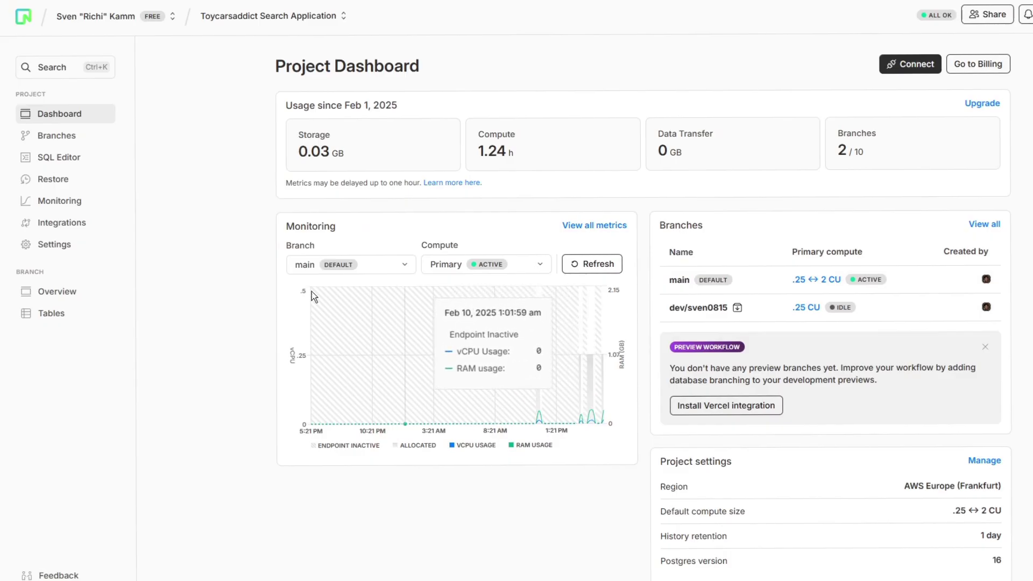
Step: Open the Neon Tables view for the products table and resubmit the Ferrari F40 search
click(51, 313)
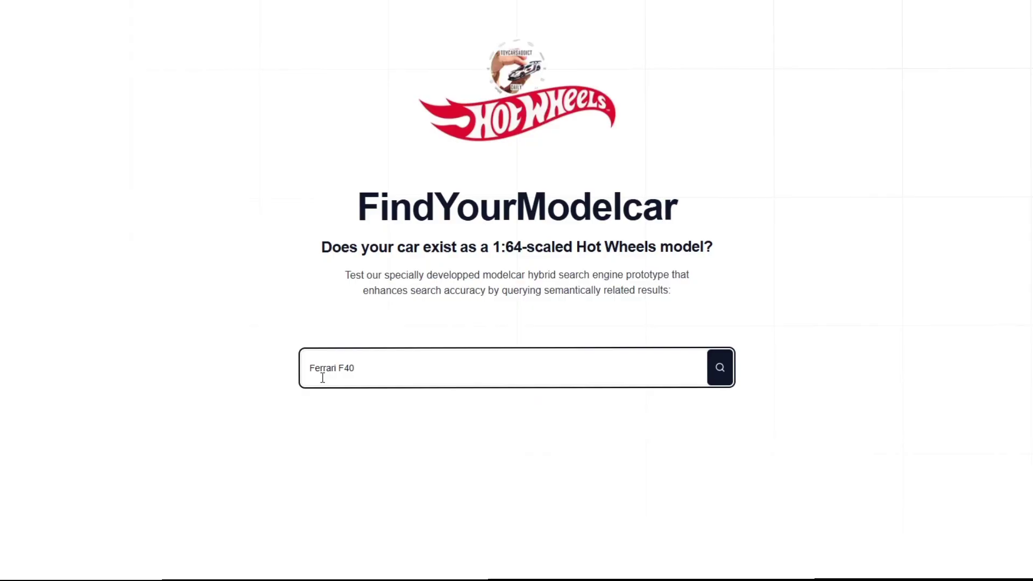
key(Return)
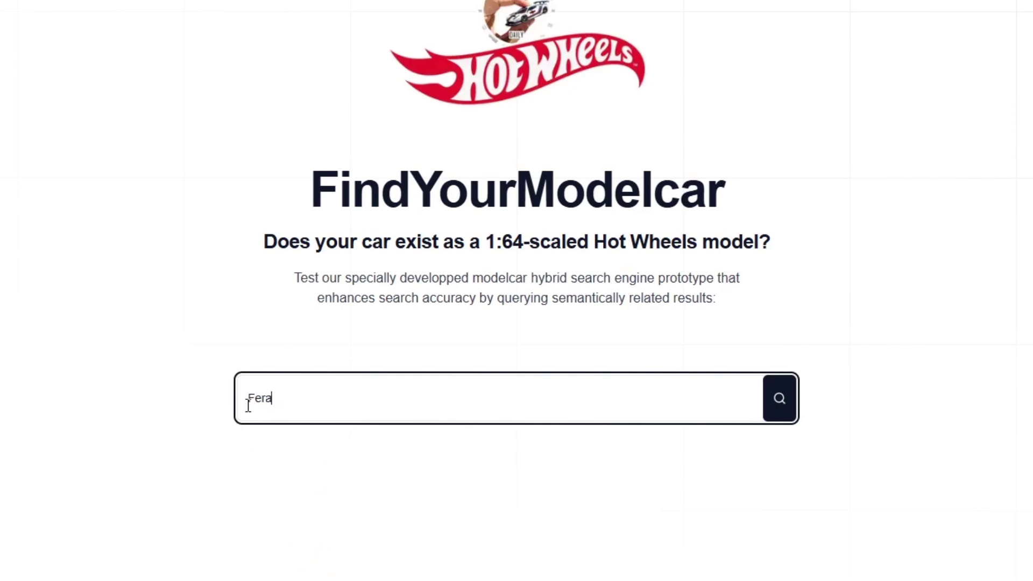
Step: Search misspelled 'Ferari F40', find Ferrari F40 [1987], and mark its row in Neon products
key(Return)
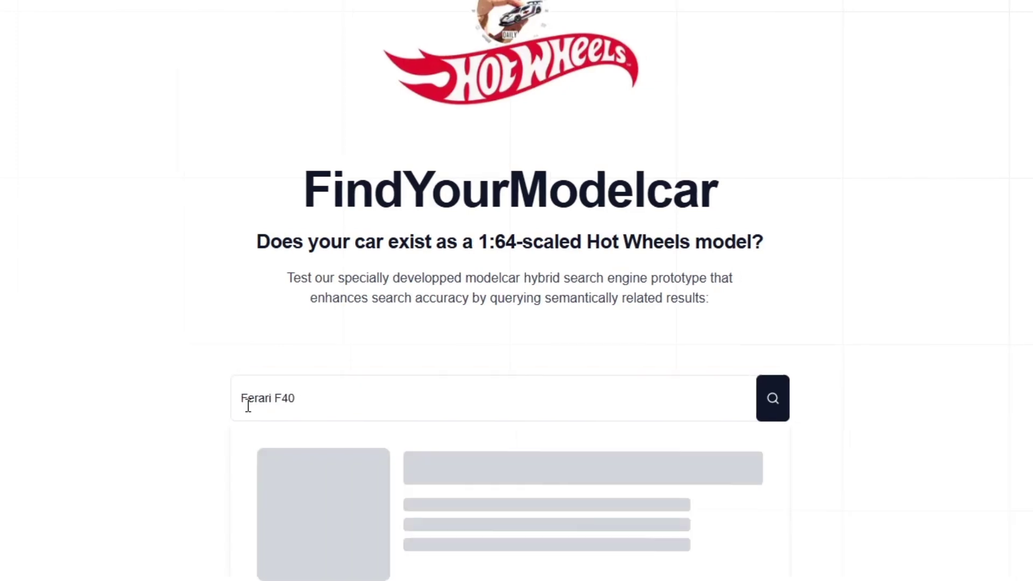
scroll(360, 557, down, 2)
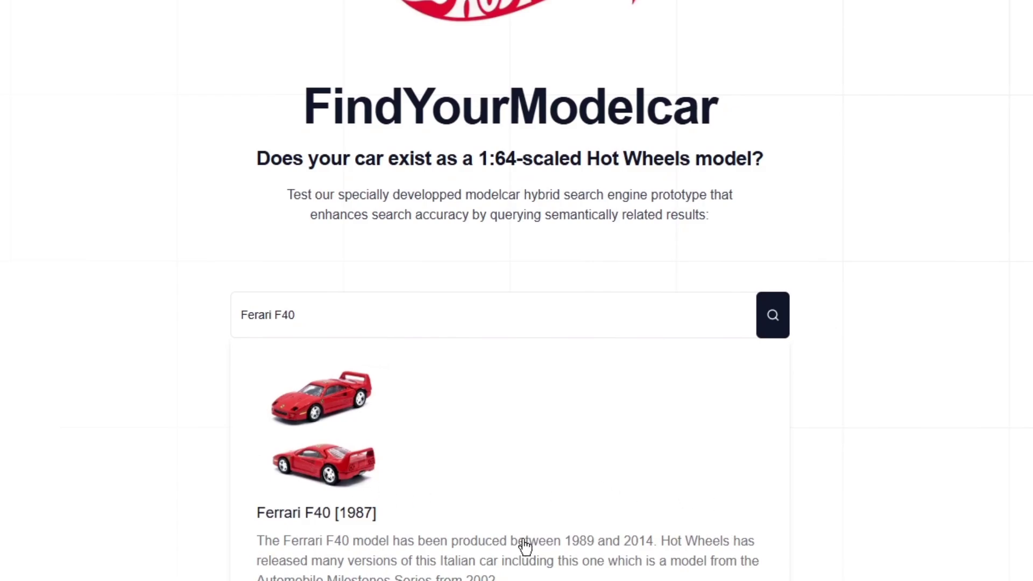
click(205, 565)
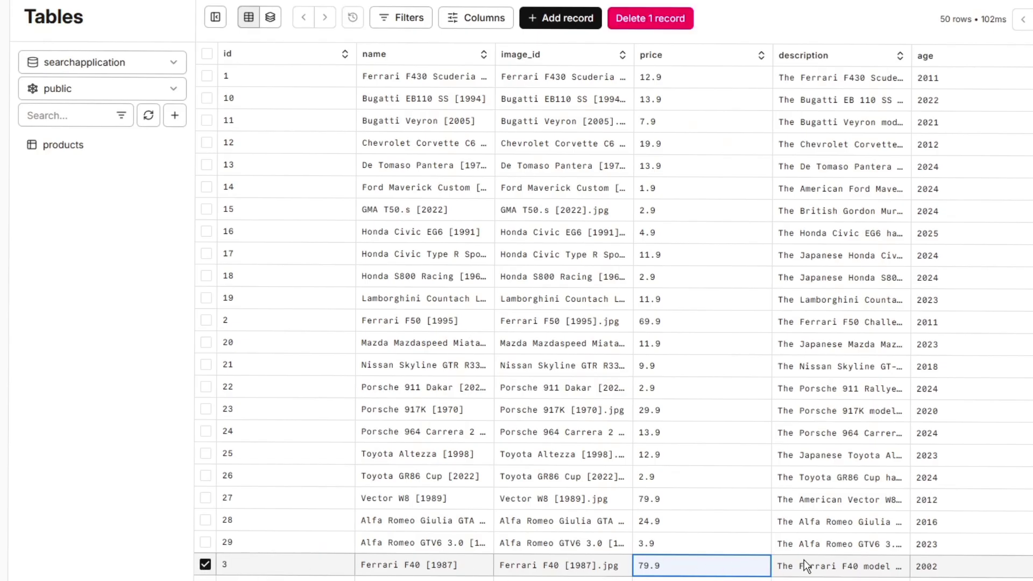
click(426, 562)
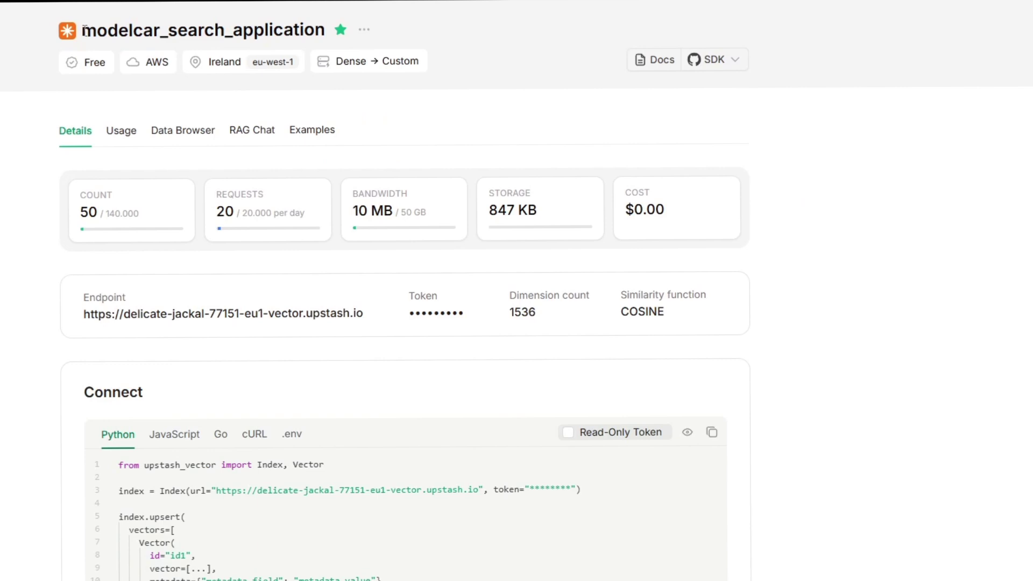
Step: Review the modelcar_search_application index details and requests, then open its Usage statistics
drag(84, 28, 256, 56)
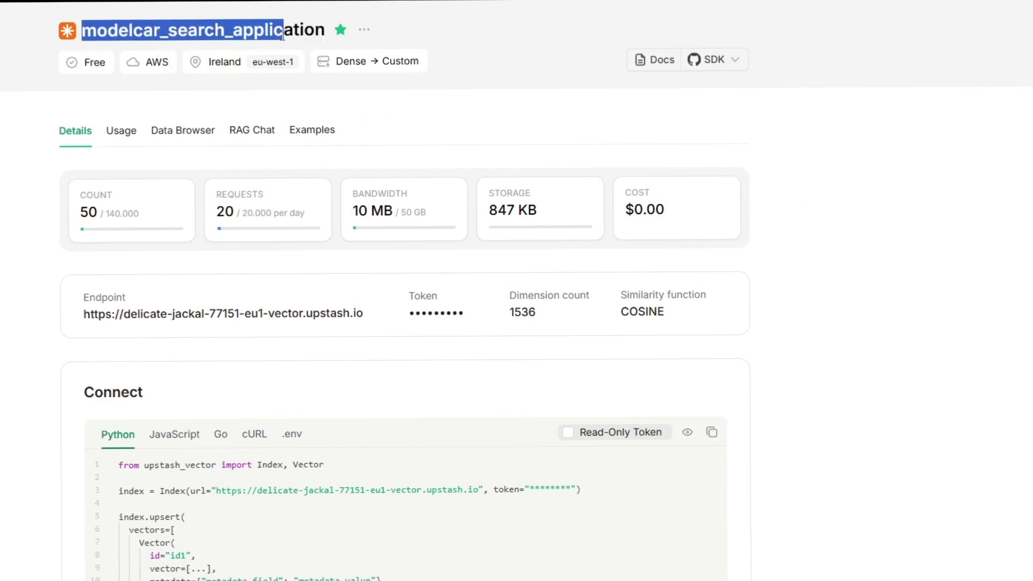
click(293, 185)
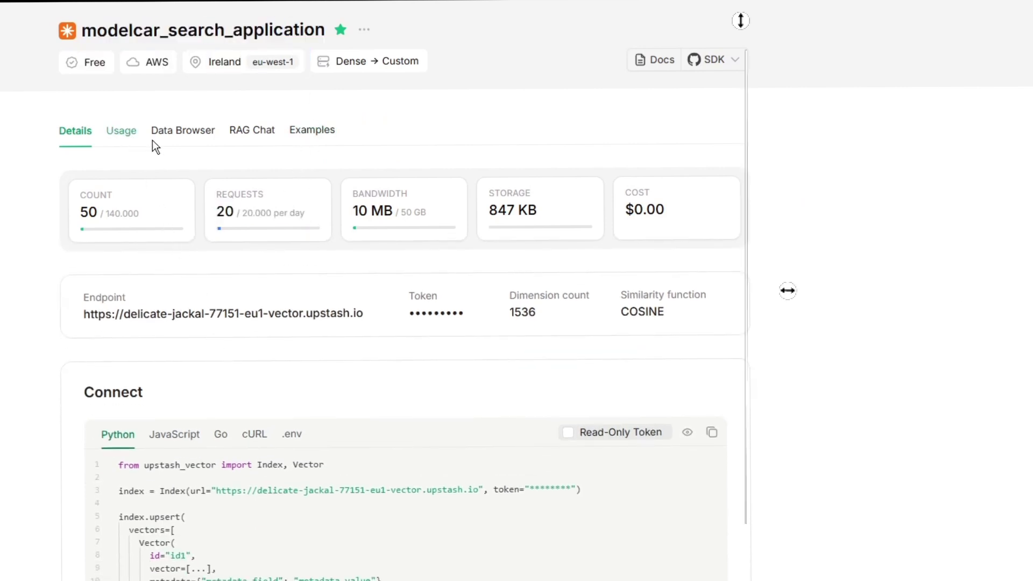
click(121, 130)
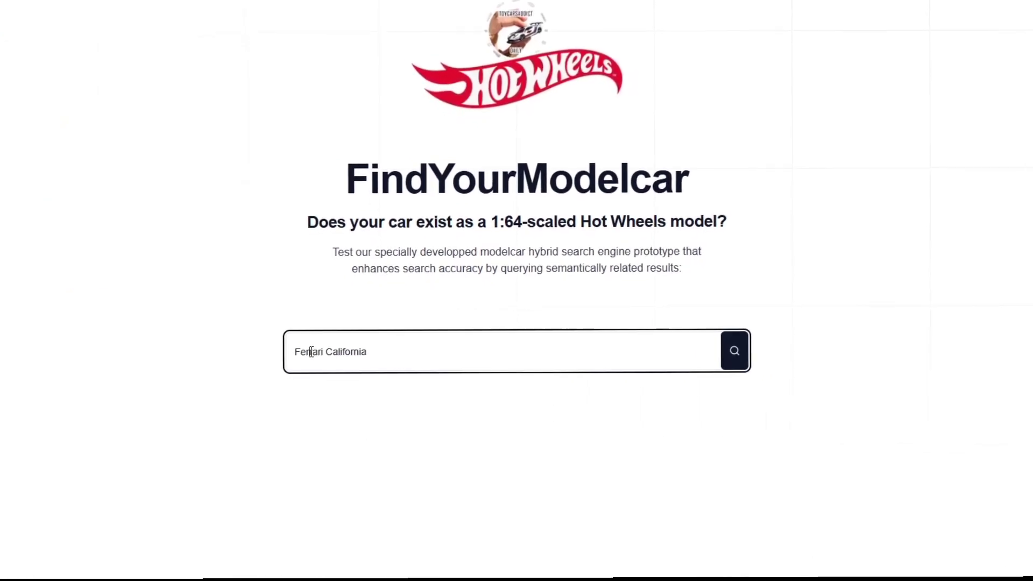
key(BackSpace)
Step: Search 'Ferari California' and scroll to the Ferrari California [2008] result at $39.90
key(Return)
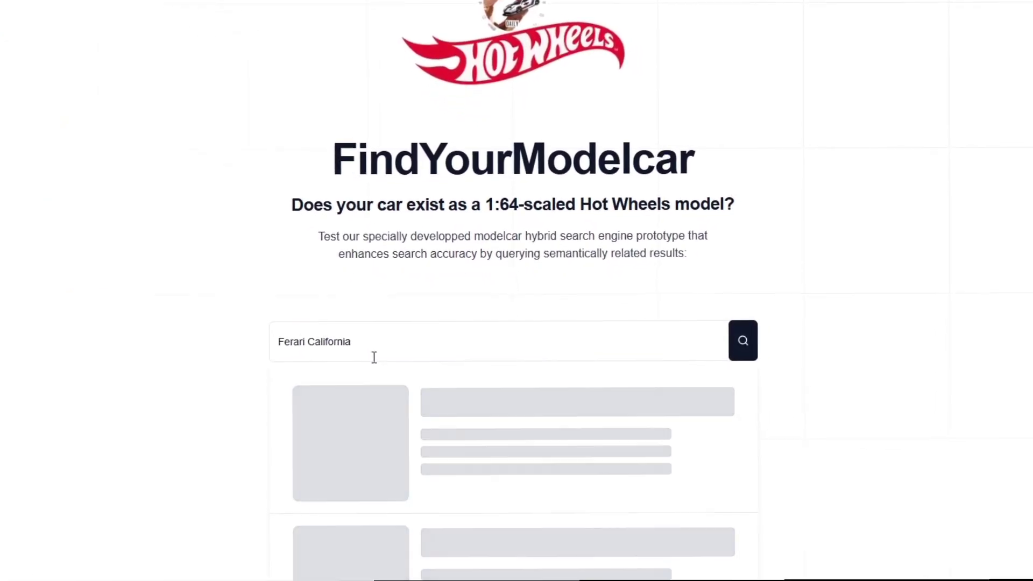
scroll(392, 355, down, 2)
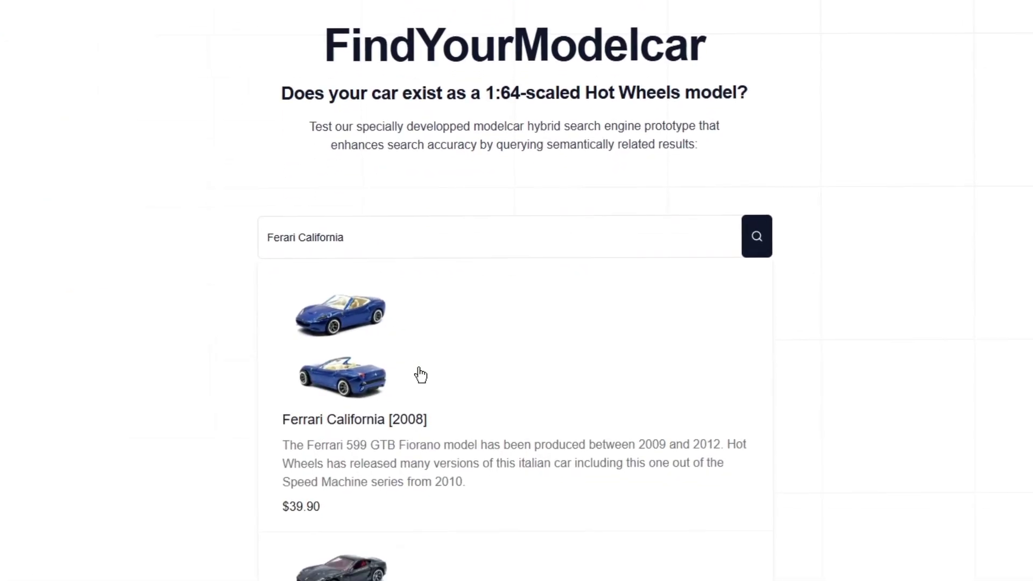
scroll(420, 375, down, 1)
drag(329, 387, 548, 495)
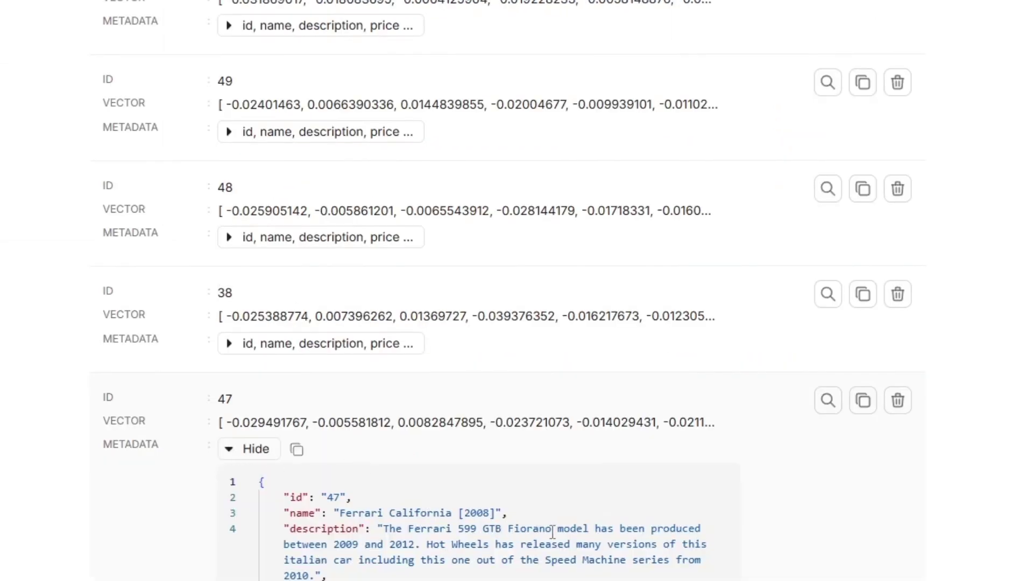
Step: Highlight vector 47's 599 GTB Fiorano description and its values and metadata in Upstash
drag(495, 531, 412, 536)
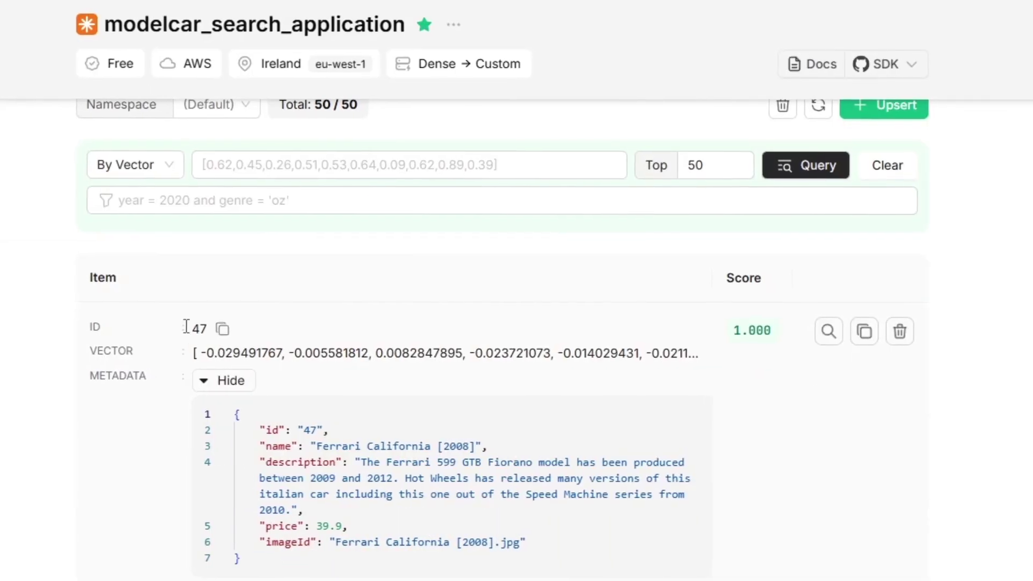
drag(161, 348, 692, 307)
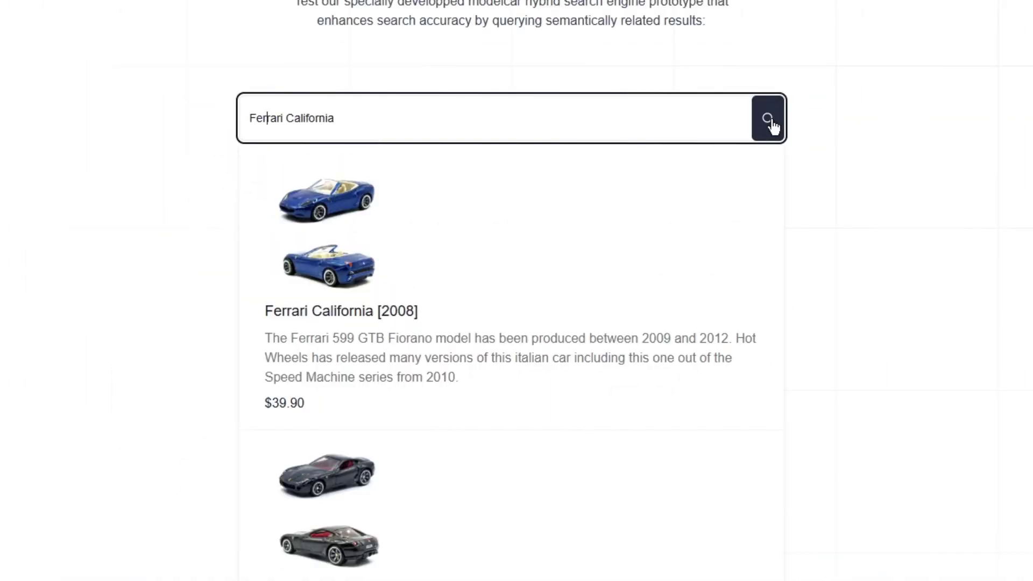
Step: Search for Japanese cars and scroll through the returned Hot Wheels models
click(769, 120)
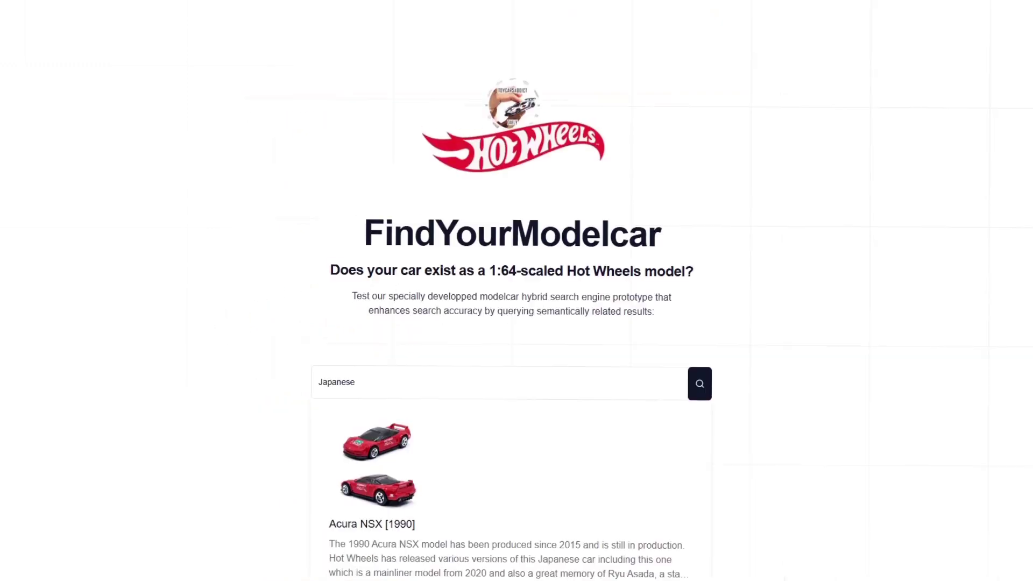
scroll(511, 323, down, 5)
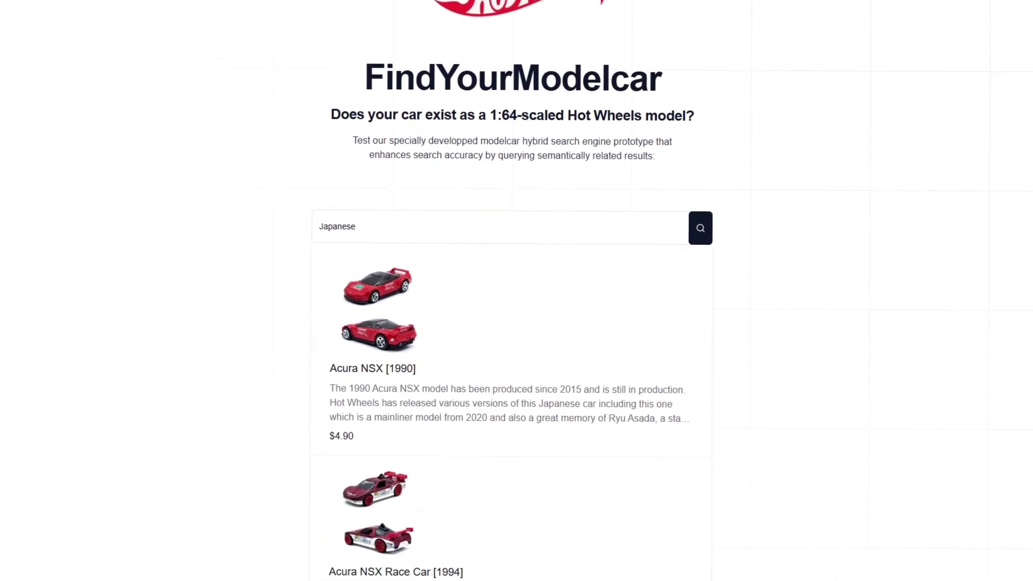
scroll(511, 322, down, 3)
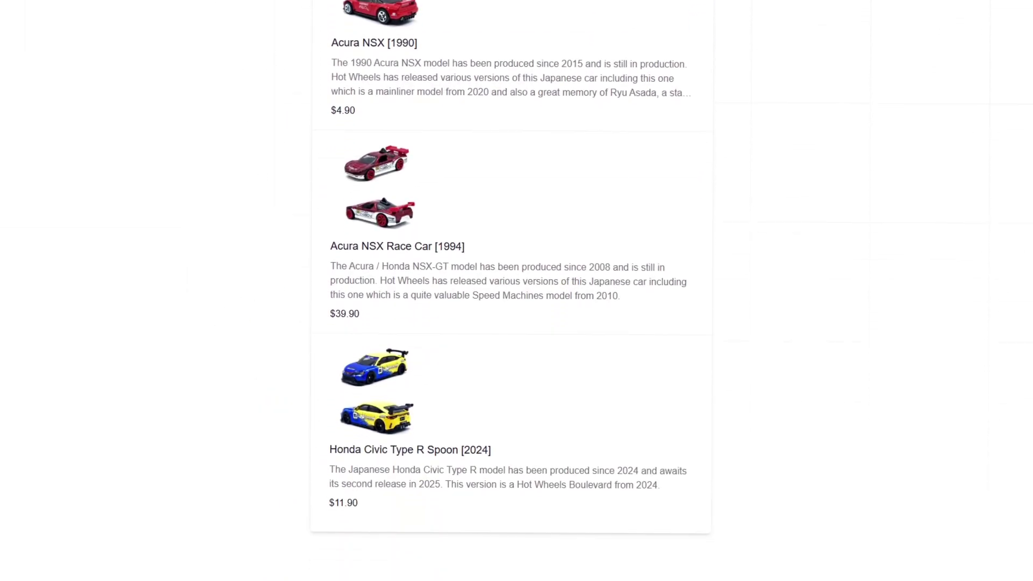
scroll(337, 249, up, 3)
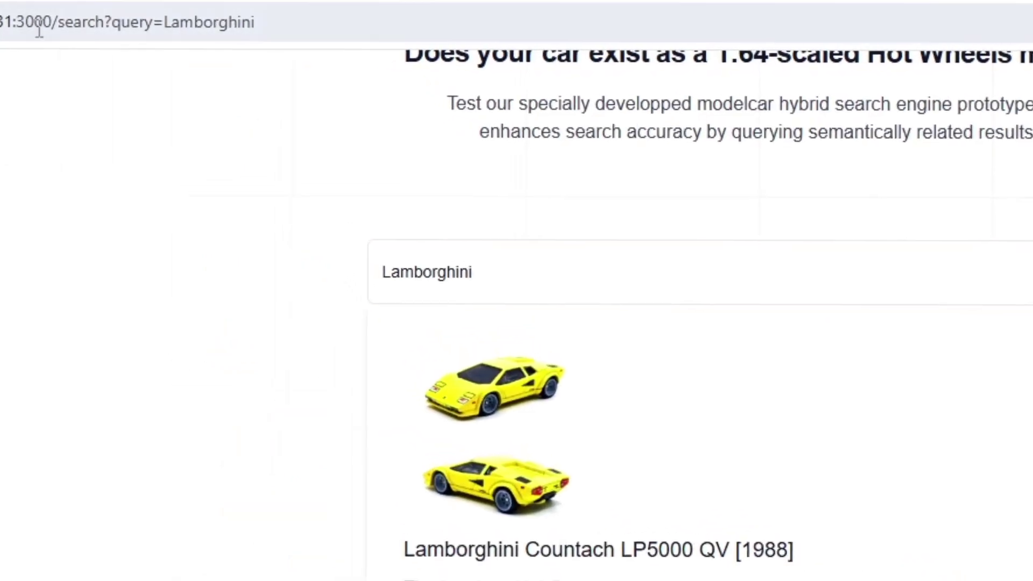
Step: Edit the URL query to Lamborghini, then run a Bugatti search
drag(266, 22, 122, 41)
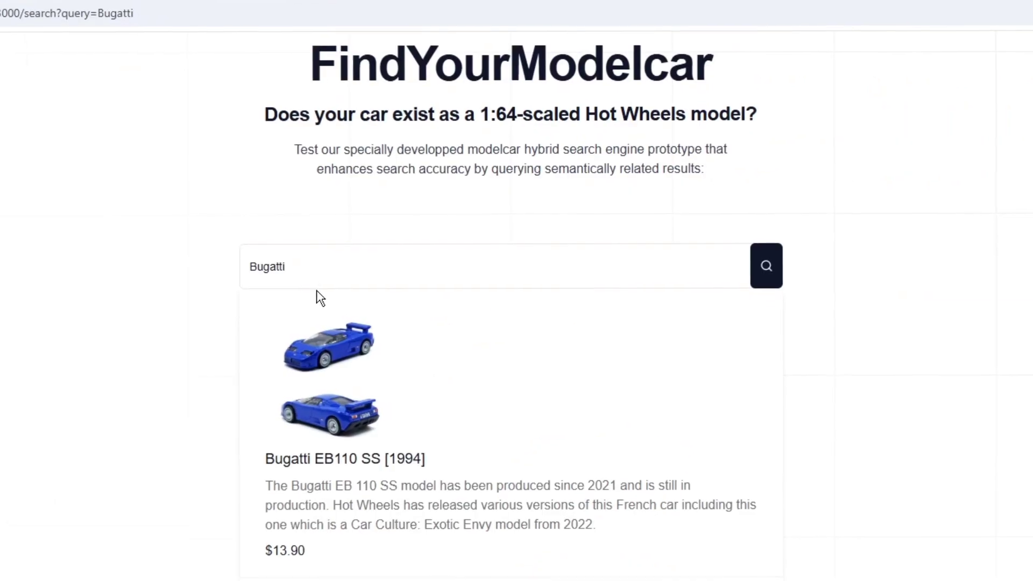
click(318, 293)
click(768, 263)
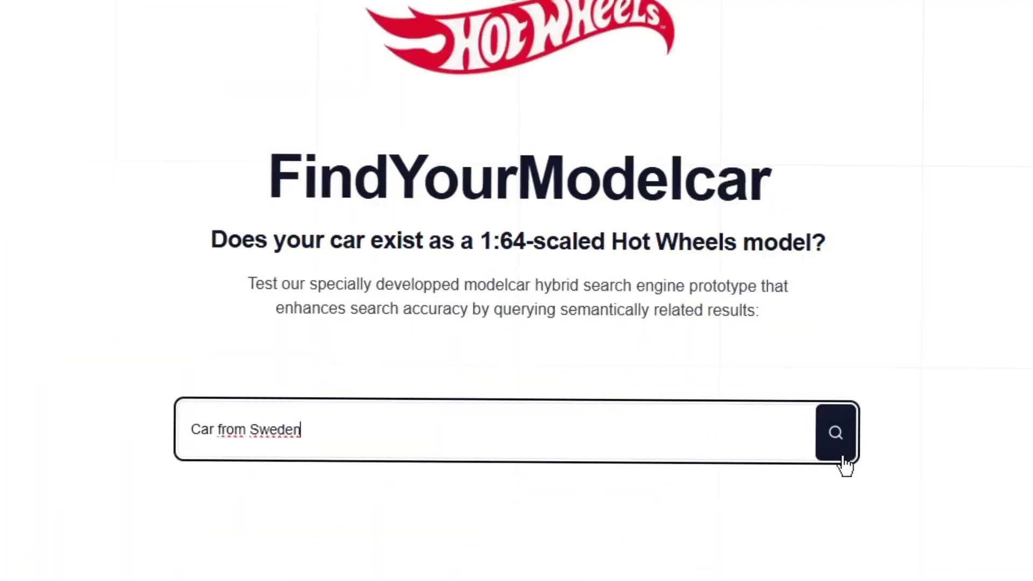
Step: Search 'Car from Sweden' and scroll through the results
click(844, 458)
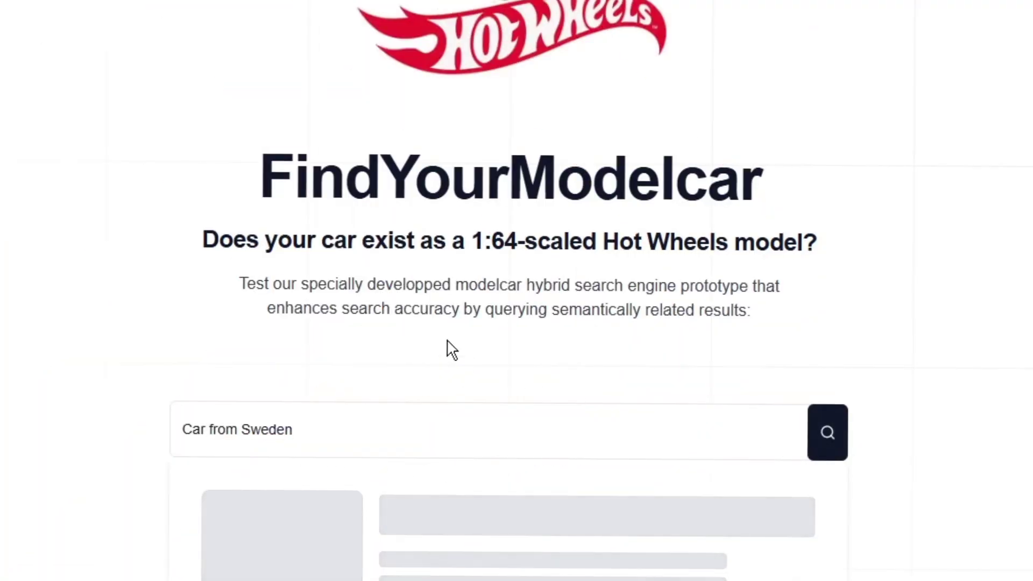
scroll(449, 349, down, 5)
scroll(451, 350, down, 1)
drag(694, 343, 722, 362)
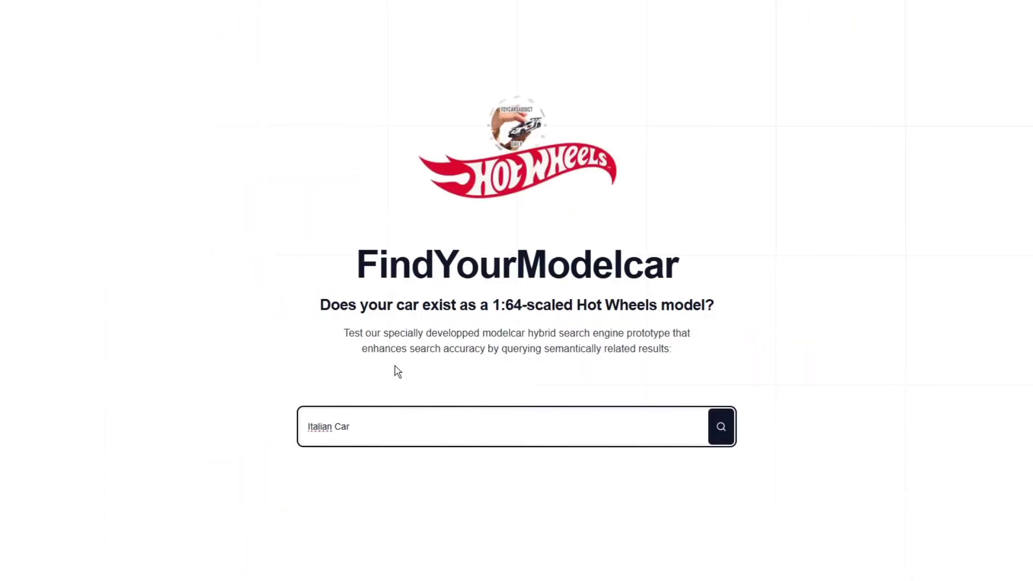
Step: Search 'Italian Car' and scroll through the Italian models returned
key(Return)
scroll(394, 369, down, 3)
scroll(425, 369, down, 5)
Step: Refine the query to 'Italian Car Alfa Romeo', then 'Italian Car Alfa Romeo 1993'
click(418, 225)
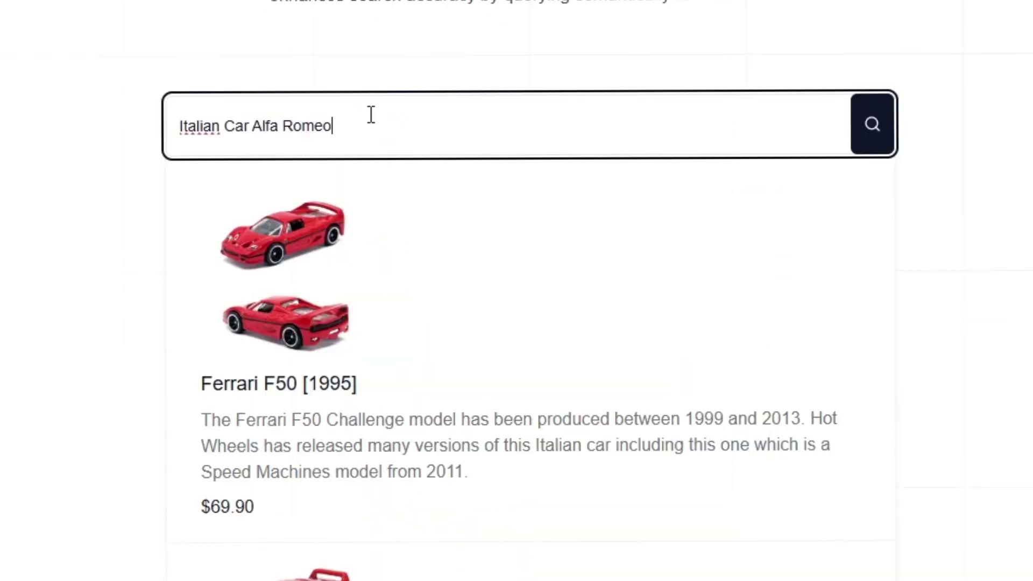
key(Return)
scroll(482, 208, down, 5)
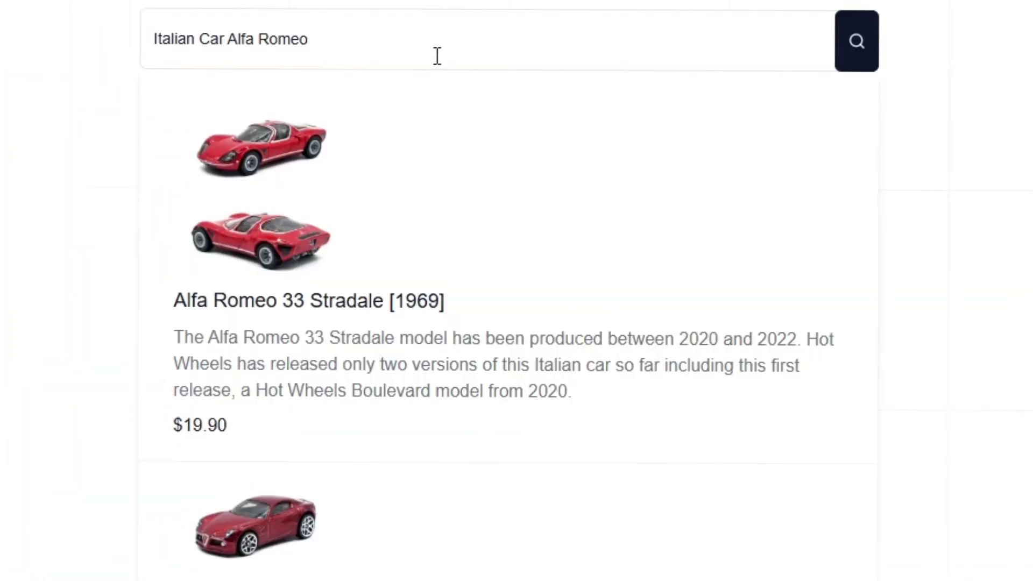
click(437, 56)
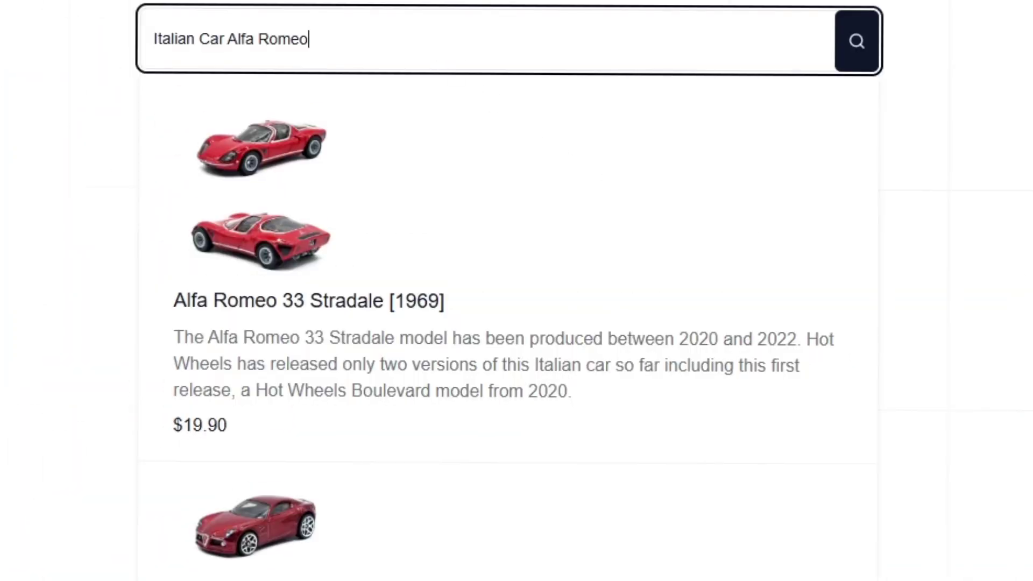
key(Return)
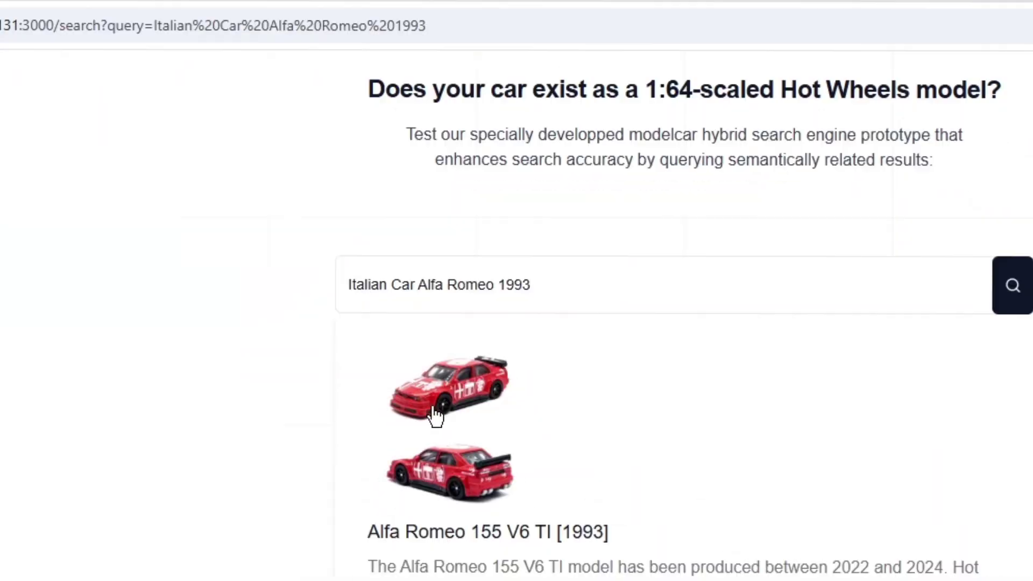
Step: Open Alfa Romeo 155 V6 TI details, match its record in seed.ts, and return to results
click(246, 173)
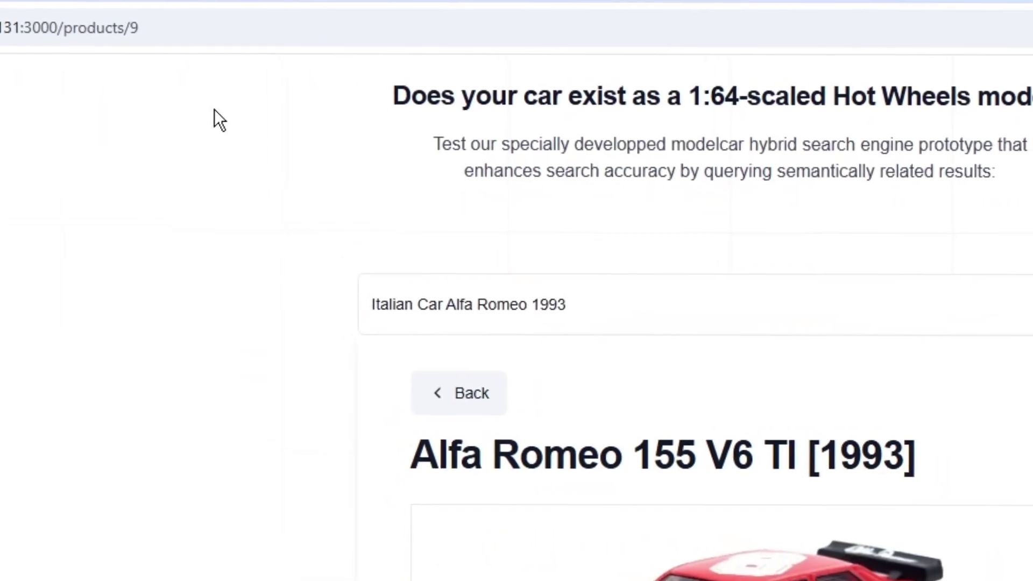
drag(170, 29, 5, 33)
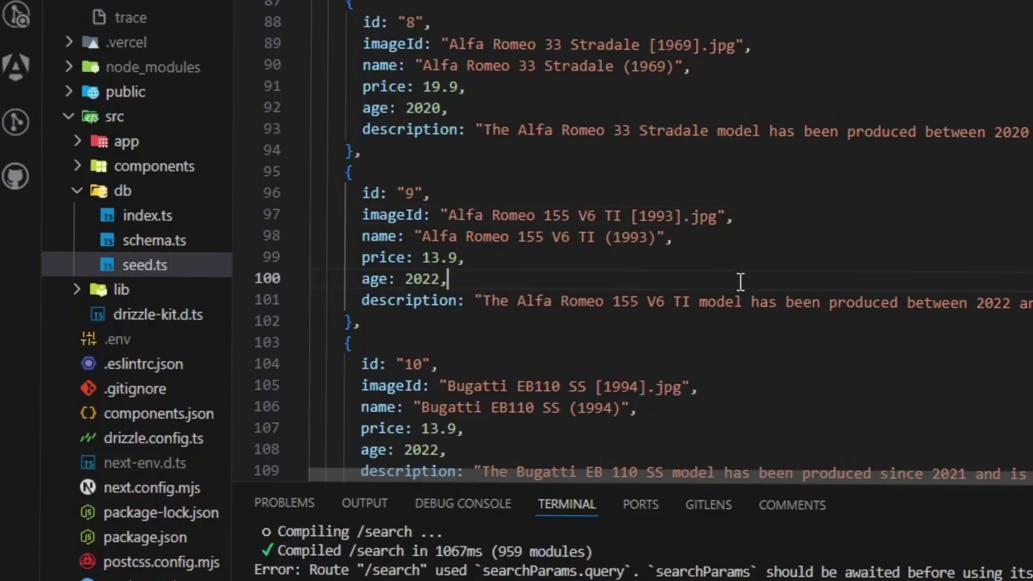
drag(448, 278, 364, 189)
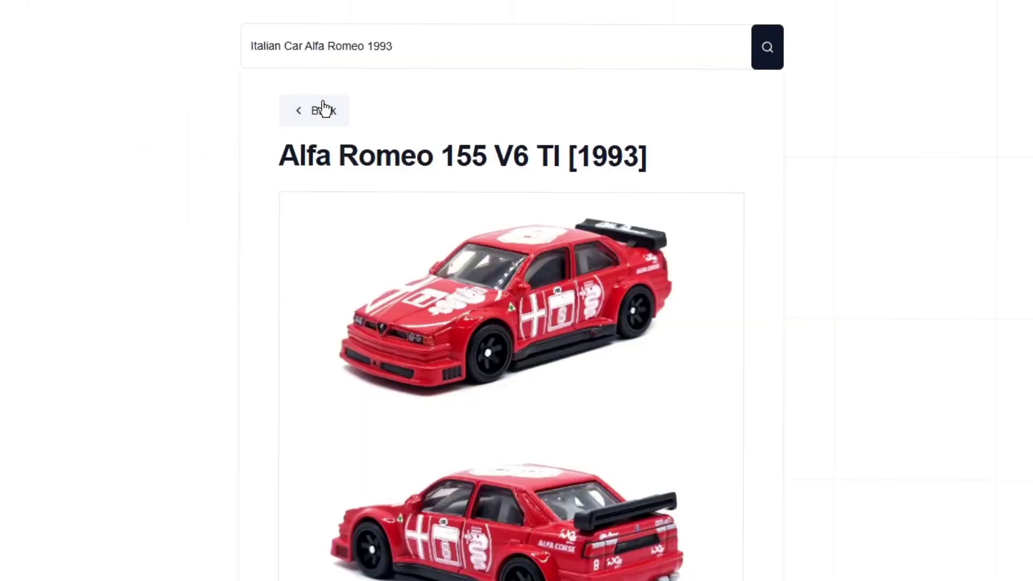
click(323, 108)
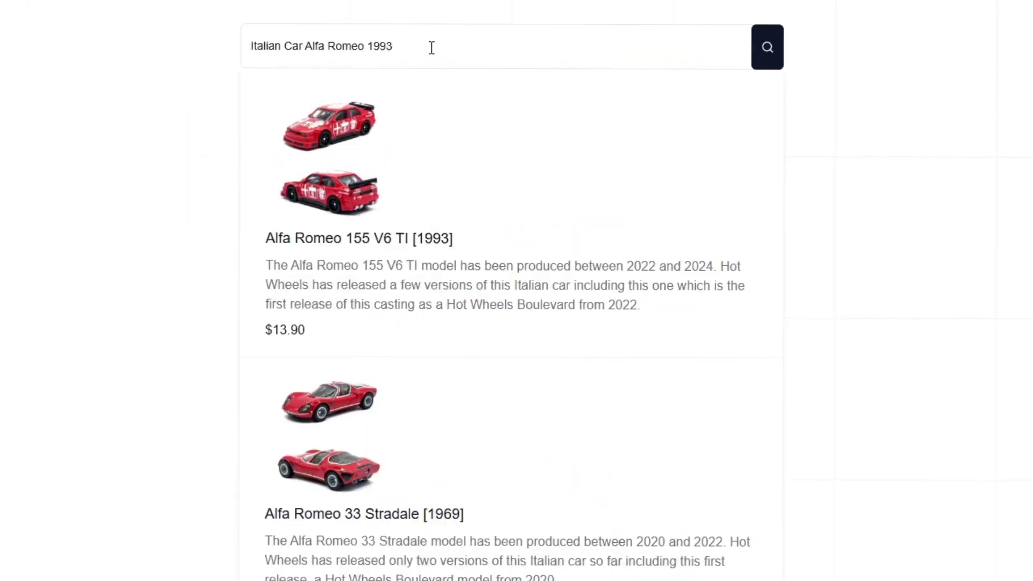
Step: Change the query to a Porsche search and open the Porsche 917K [1970] detail page
scroll(425, 80, up, 5)
click(430, 291)
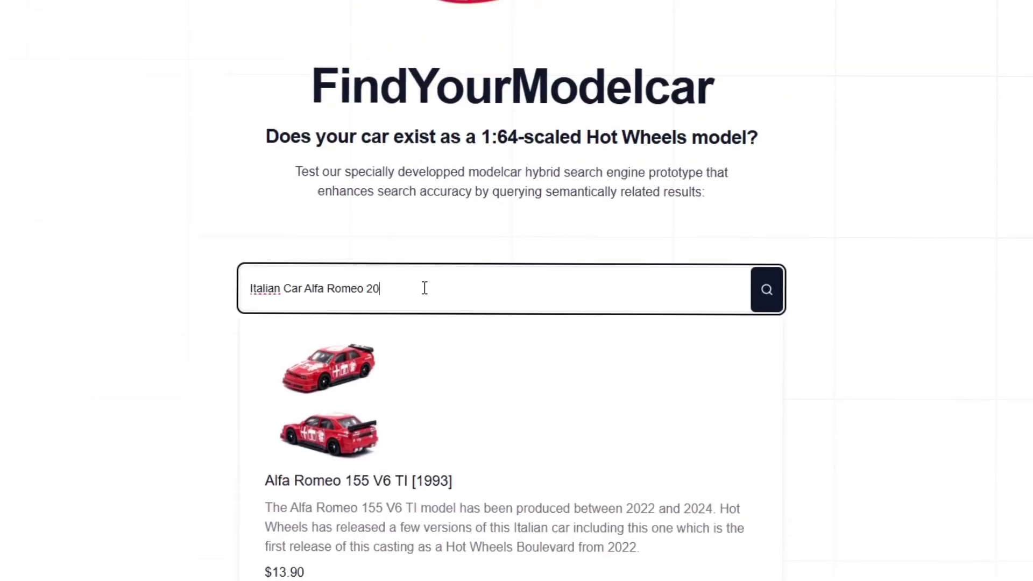
key(Return)
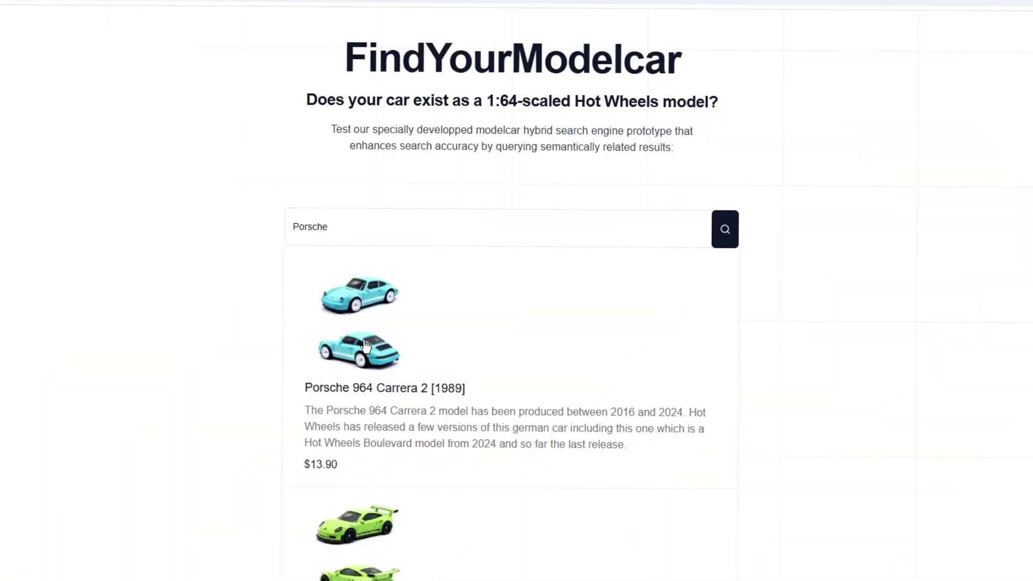
click(365, 345)
scroll(520, 353, down, 4)
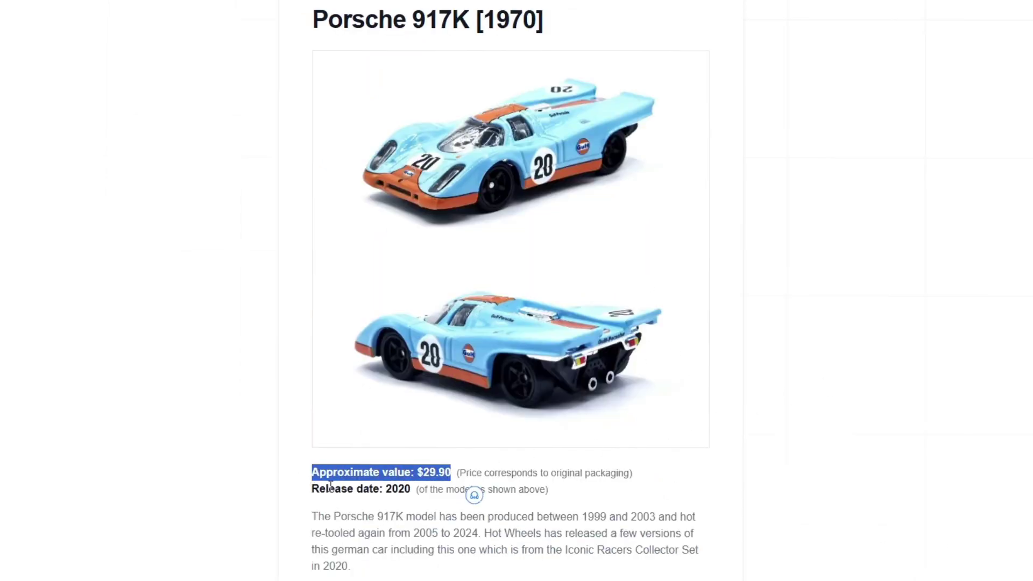
Step: Highlight the Porsche 917K description, then email the collection owner through CONTACT US
drag(304, 522, 385, 570)
click(546, 578)
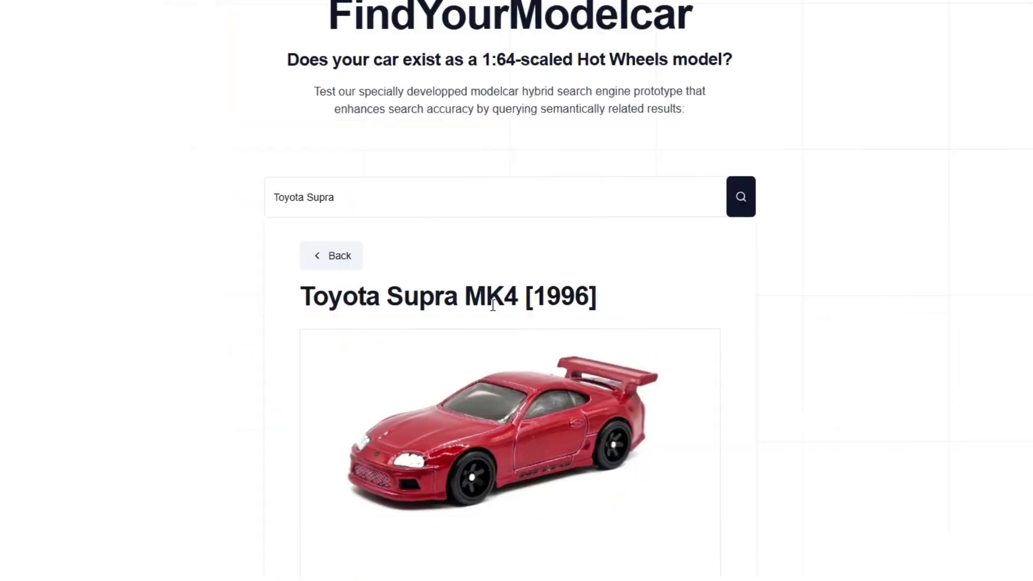
scroll(491, 310, down, 5)
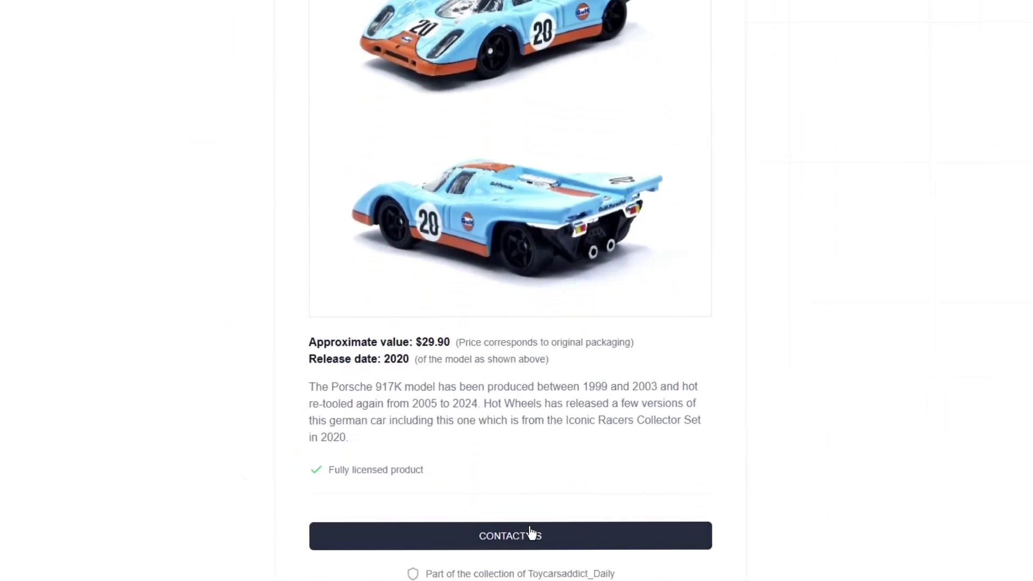
click(544, 546)
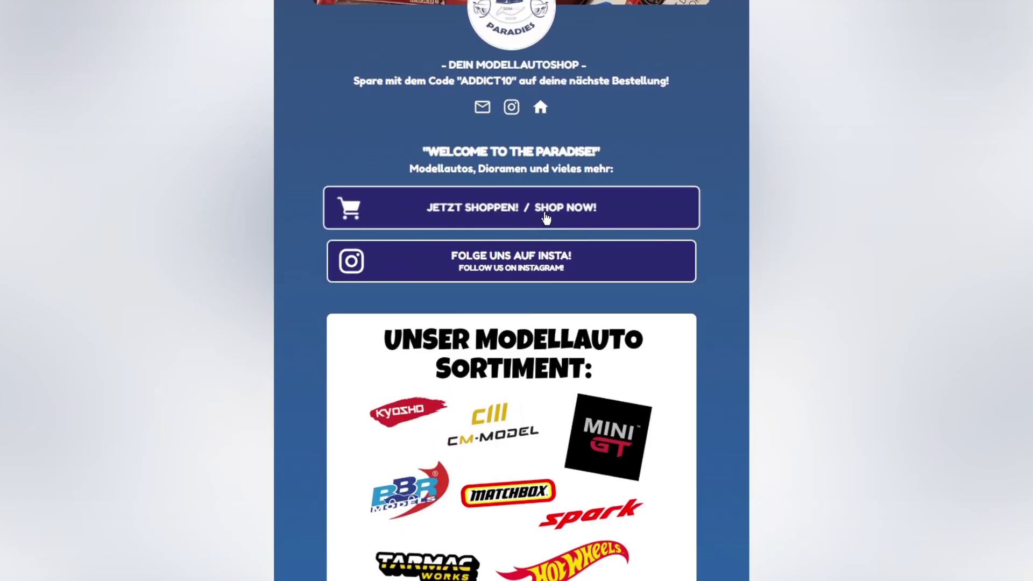
Step: Go to the partner shop's Modellautos page via JETZT SHOPPEN and scroll through it
click(545, 217)
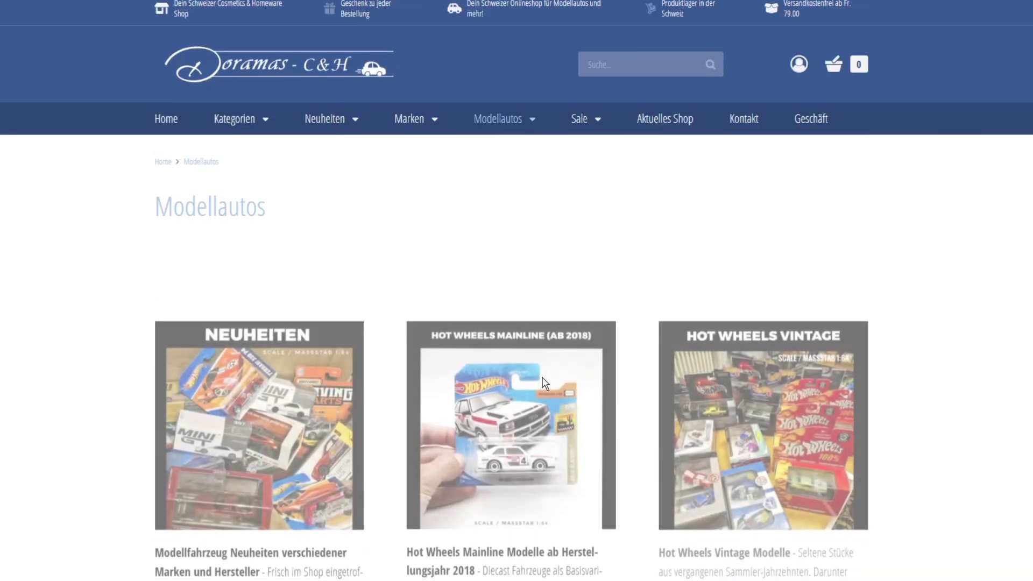
scroll(545, 383, down, 5)
scroll(536, 381, down, 2)
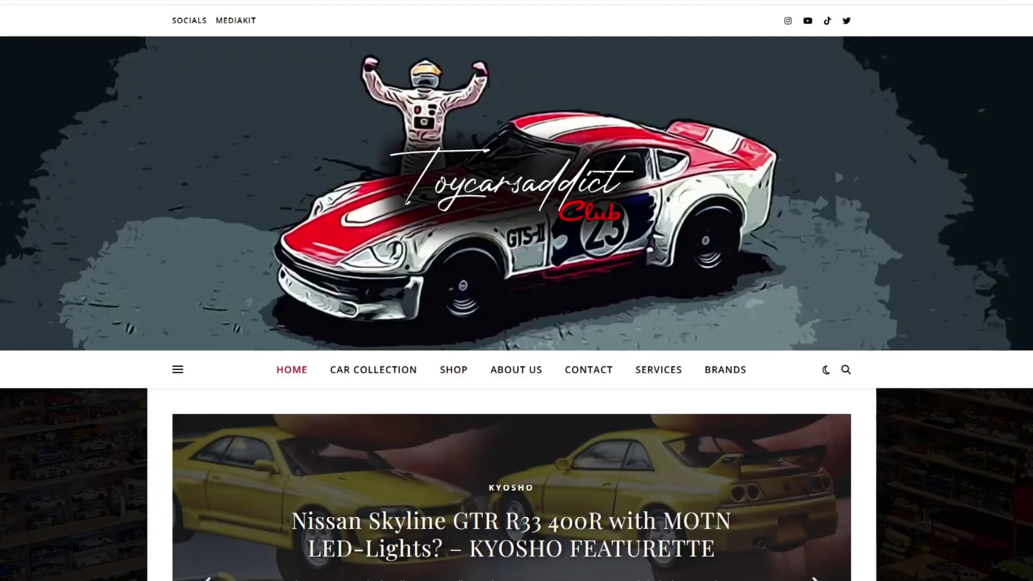
scroll(516, 291, down, 10)
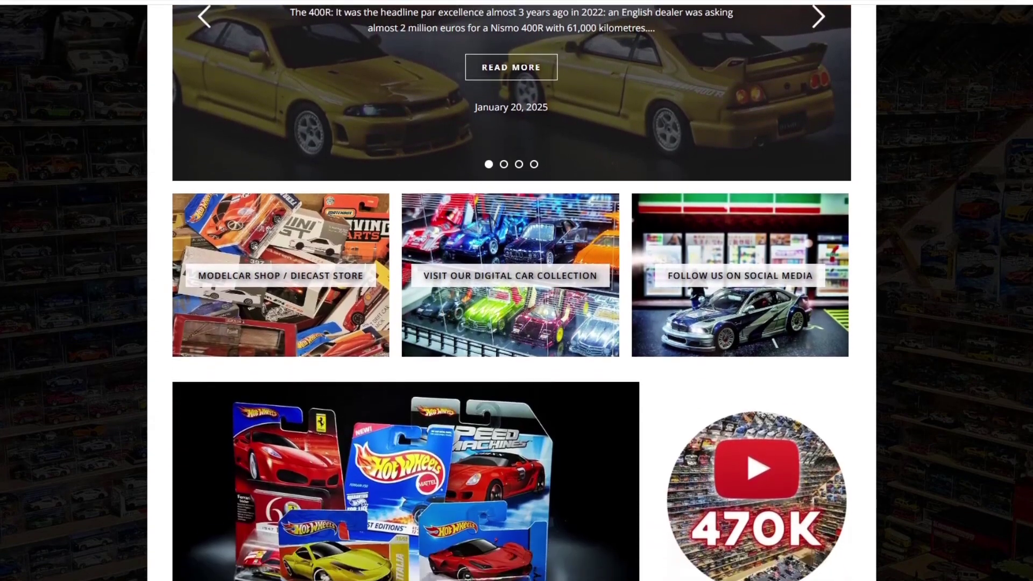
scroll(517, 290, down, 1)
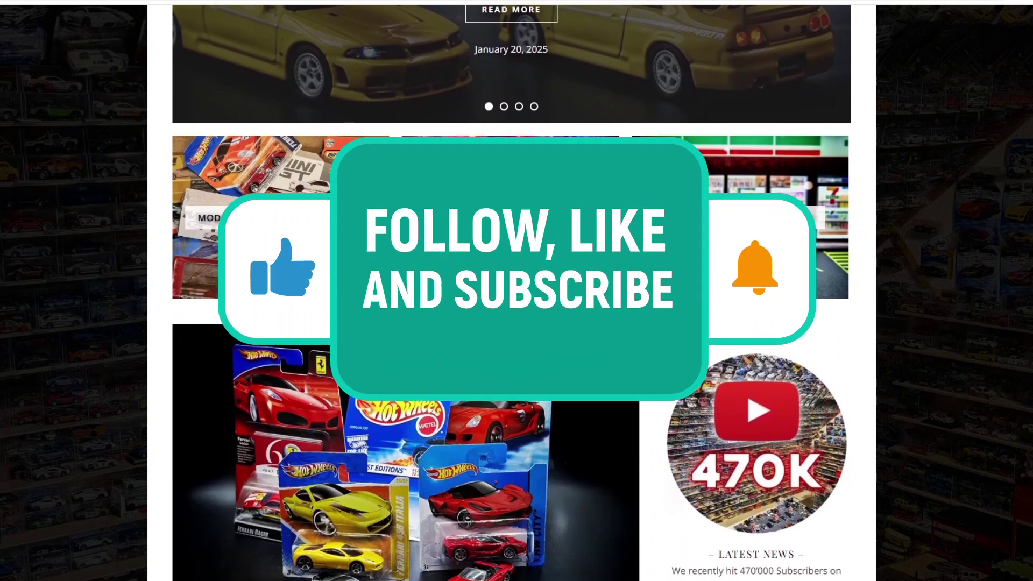